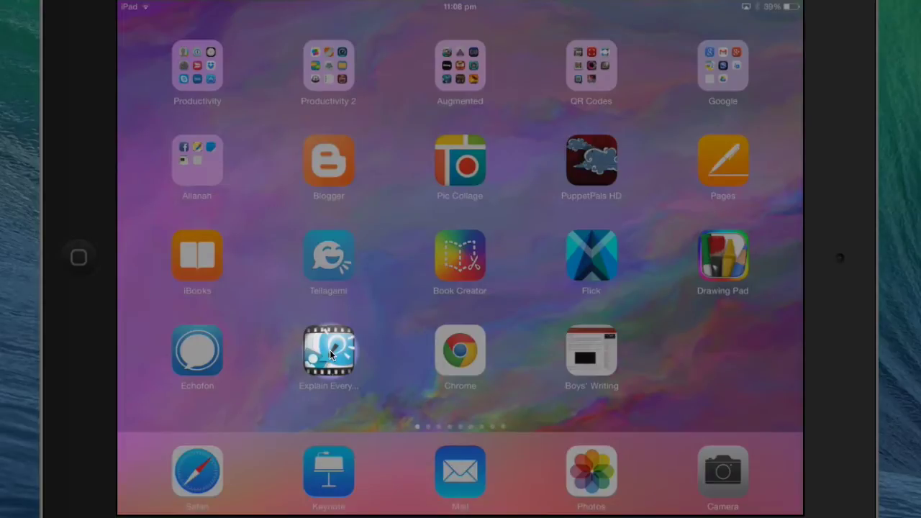
Open the Kereru project in Explain Everything and preview its 12-second recording.
{"action": "left_click", "coordinate": [330, 354]}
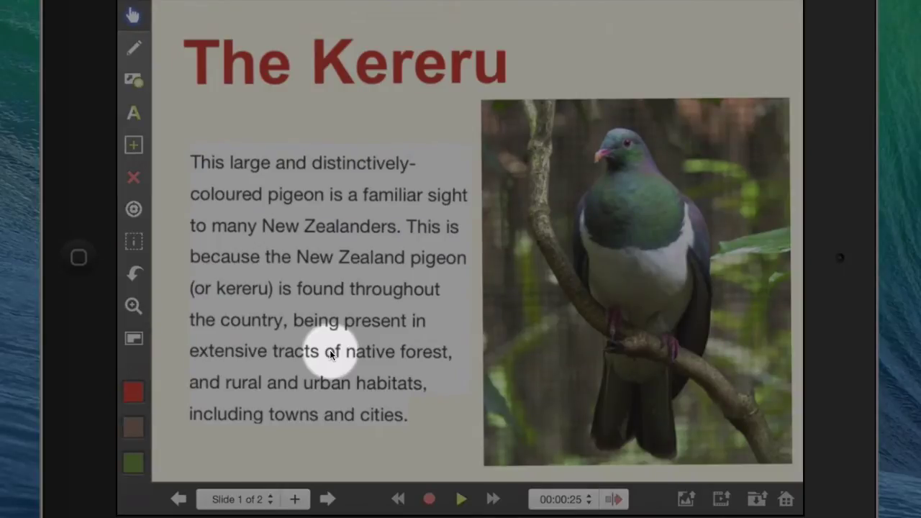
{"action": "left_click", "coordinate": [460, 504]}
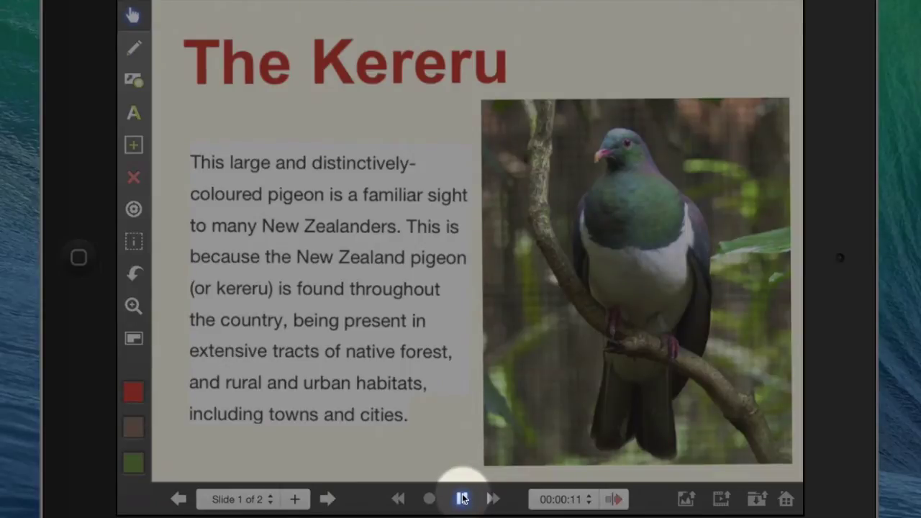
{"action": "left_click", "coordinate": [463, 498]}
{"action": "left_click", "coordinate": [722, 499]}
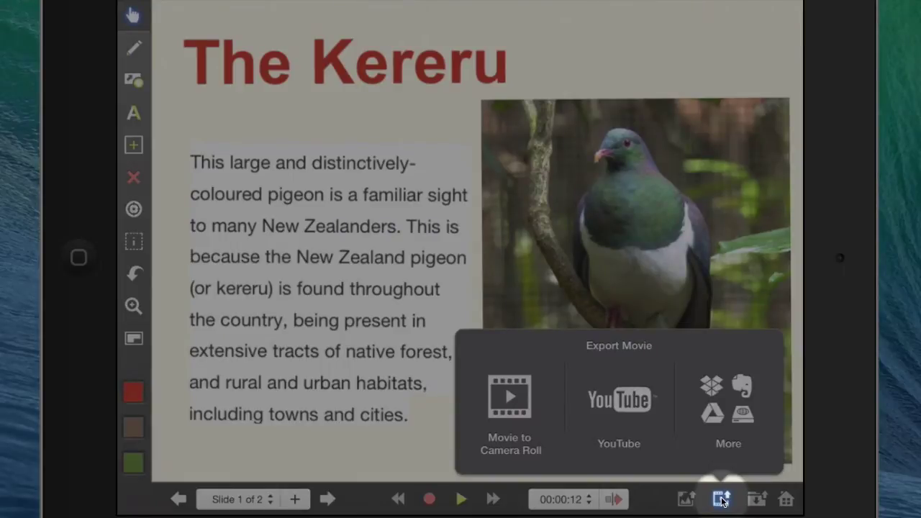
Upload the Kereru movie to YouTube as Education, also saving a copy to the Camera Roll.
{"action": "left_click", "coordinate": [635, 405]}
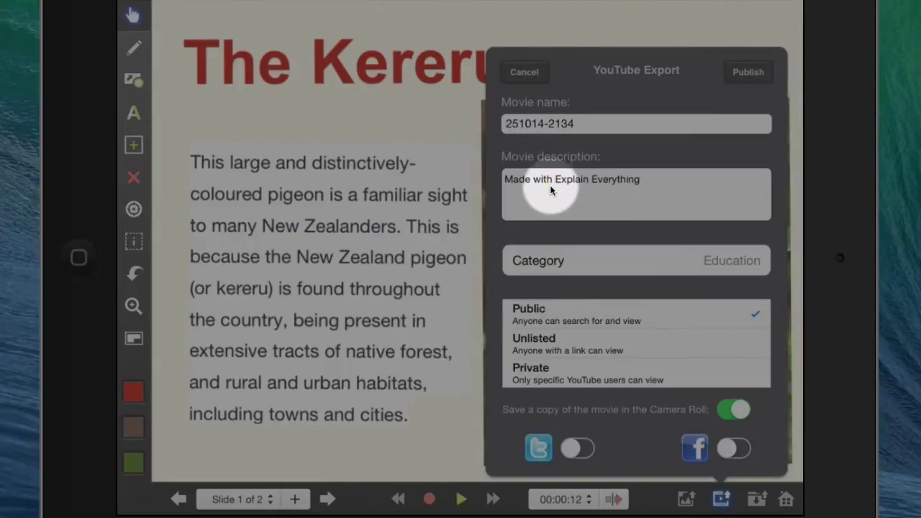
{"action": "left_click", "coordinate": [751, 267]}
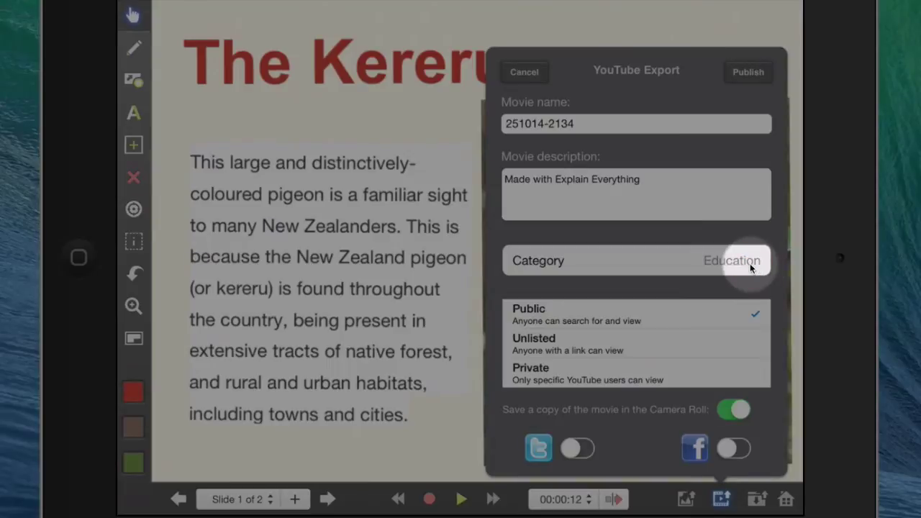
{"action": "left_click", "coordinate": [733, 412]}
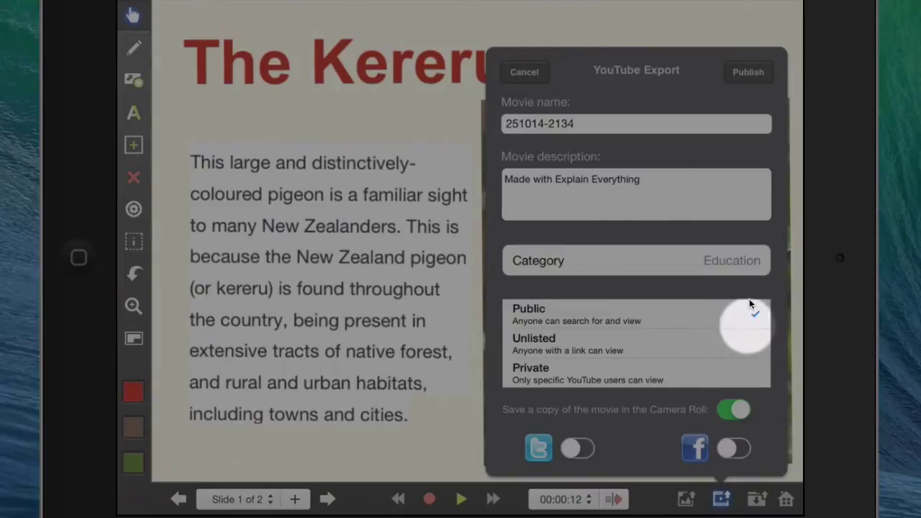
{"action": "left_click", "coordinate": [749, 72]}
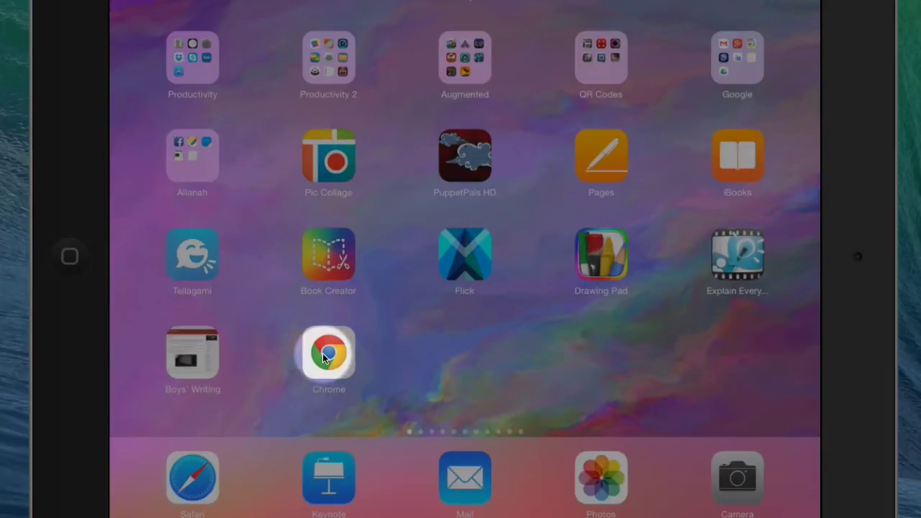
Load the Kereru video's YouTube page in Chrome from its pasted youtu.be link.
{"action": "left_click", "coordinate": [325, 353]}
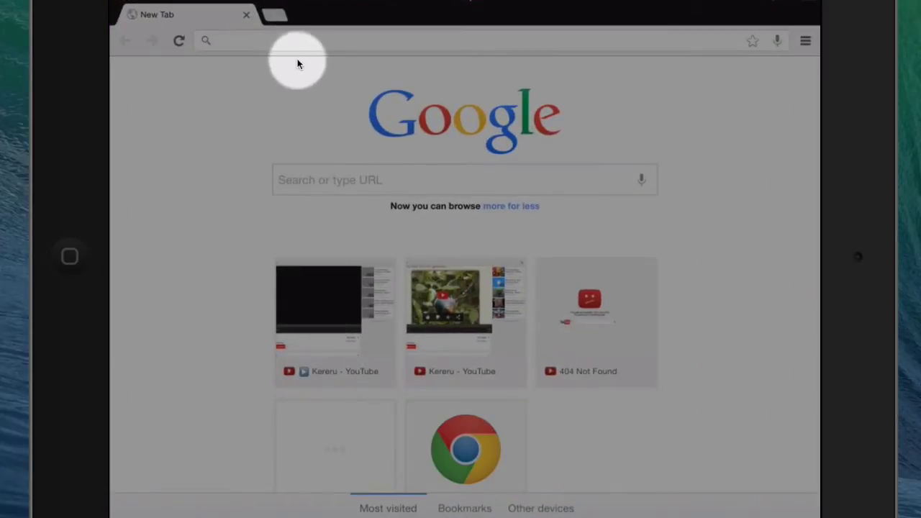
{"action": "left_click", "coordinate": [246, 41]}
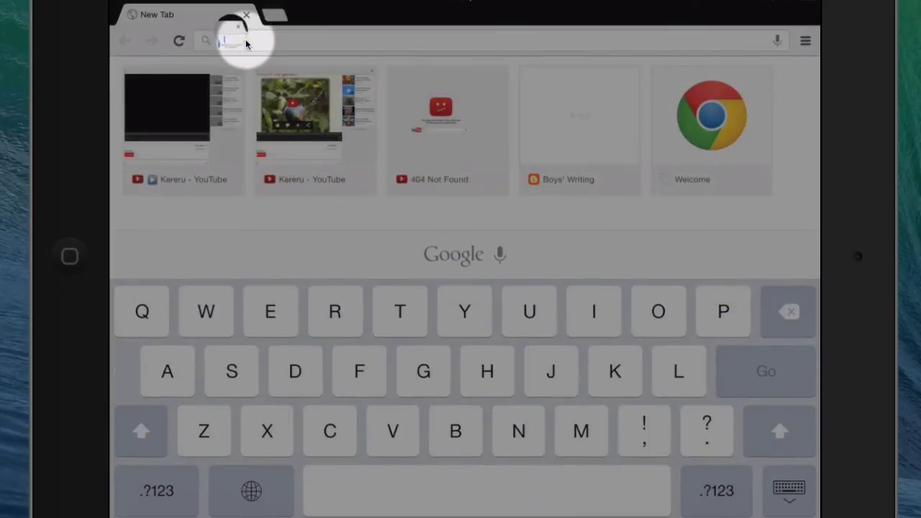
{"action": "left_click", "coordinate": [245, 44]}
{"action": "left_click", "coordinate": [245, 52]}
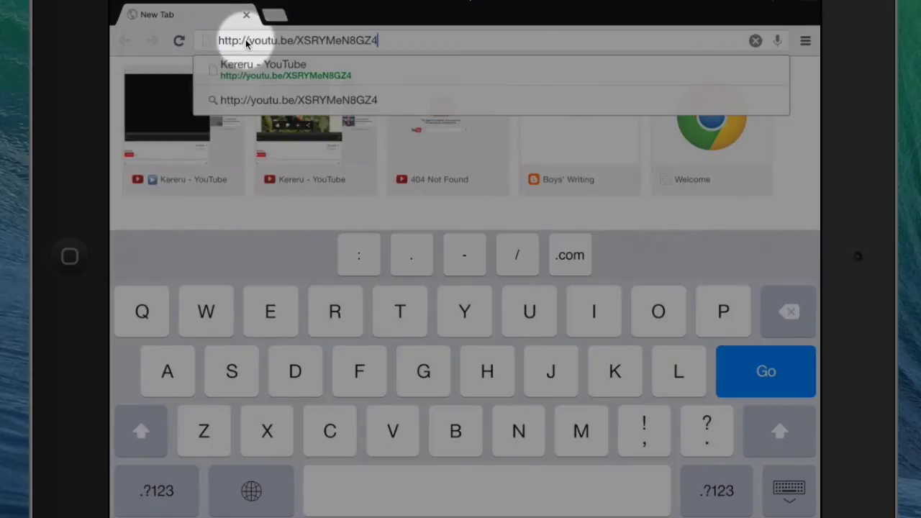
{"action": "key", "text": "Return"}
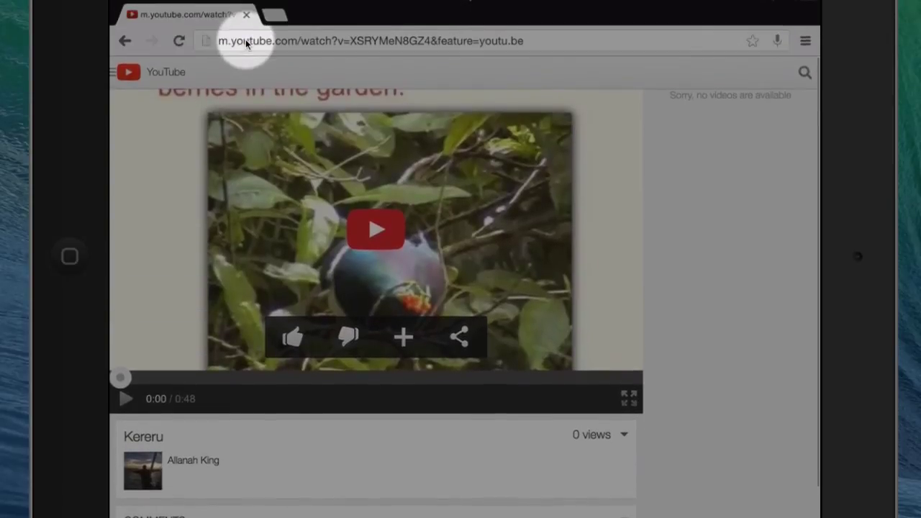
Switch the Kereru video page to YouTube's Desktop site from the guide menu.
{"action": "left_click", "coordinate": [144, 72]}
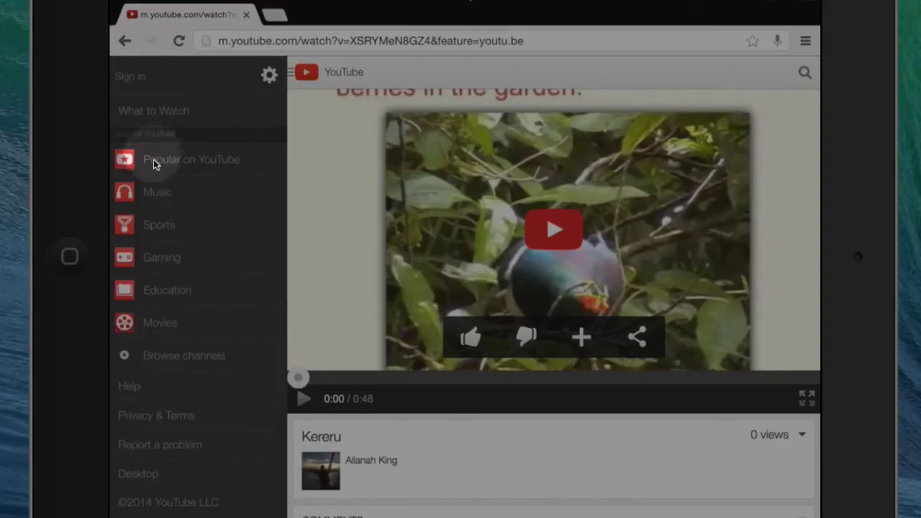
{"action": "left_click", "coordinate": [140, 475]}
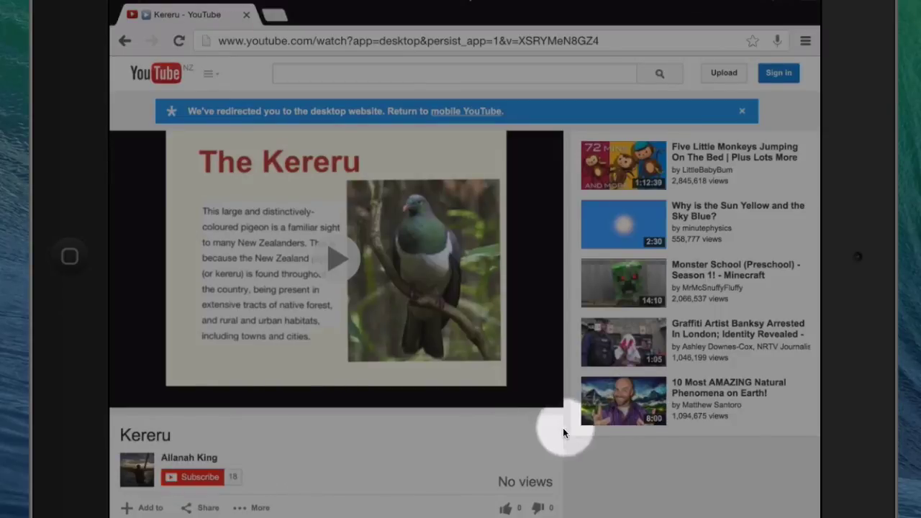
{"action": "scroll", "coordinate": [432, 429], "scroll_direction": "down", "scroll_amount": 4}
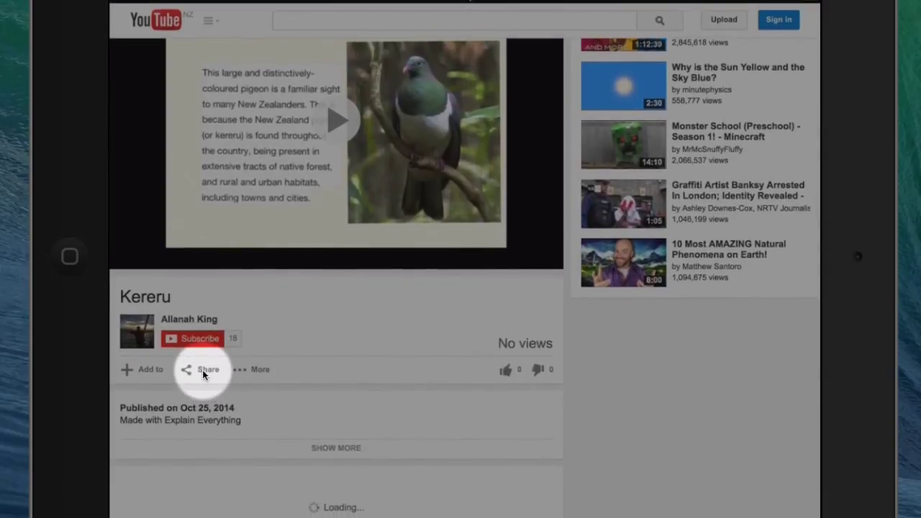
Show the Kereru video's 420×315 iframe code in Share's Embed tab.
{"action": "left_click", "coordinate": [204, 372]}
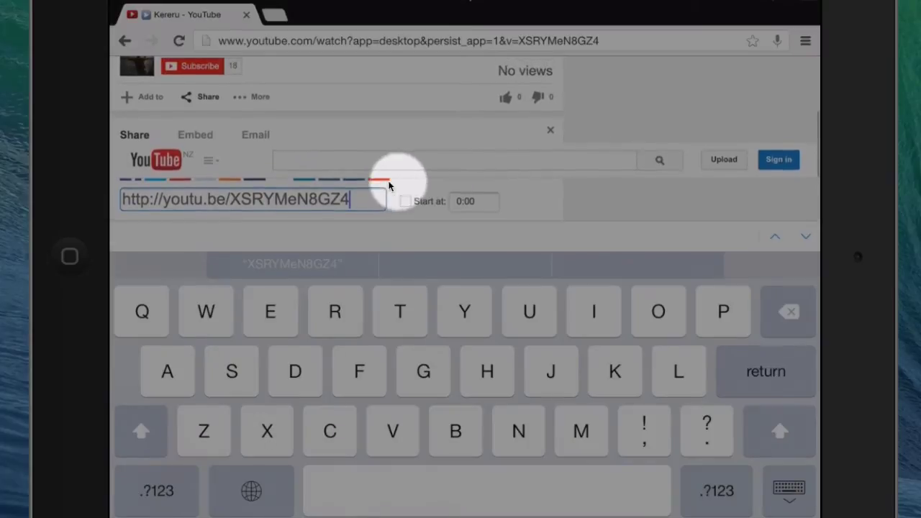
{"action": "left_click", "coordinate": [195, 139]}
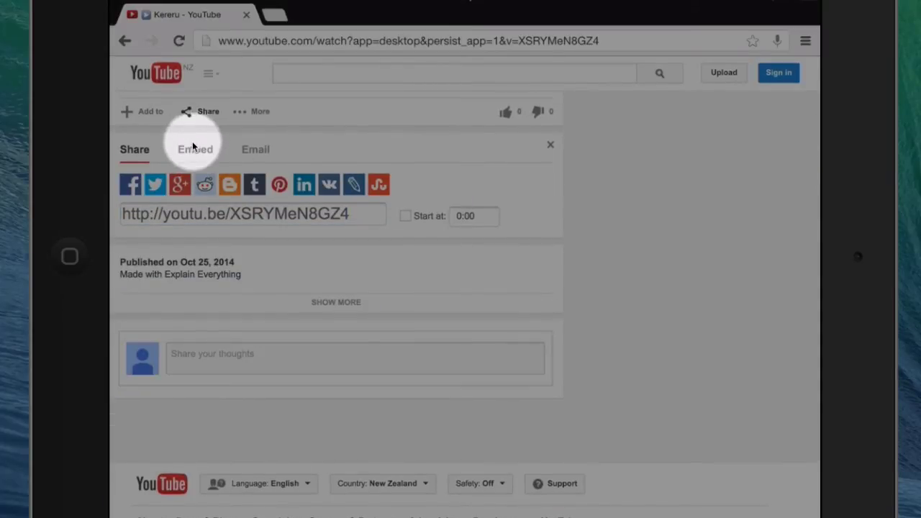
{"action": "left_click", "coordinate": [193, 150]}
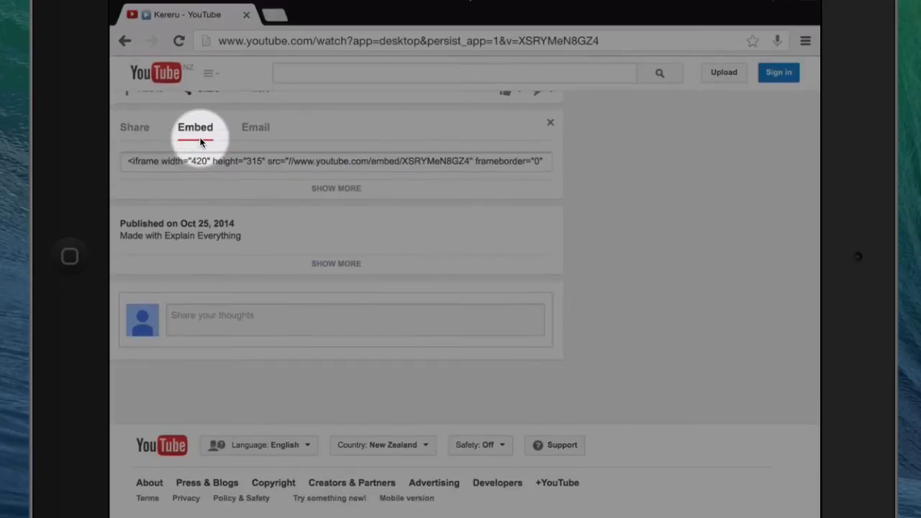
{"action": "left_click", "coordinate": [200, 142]}
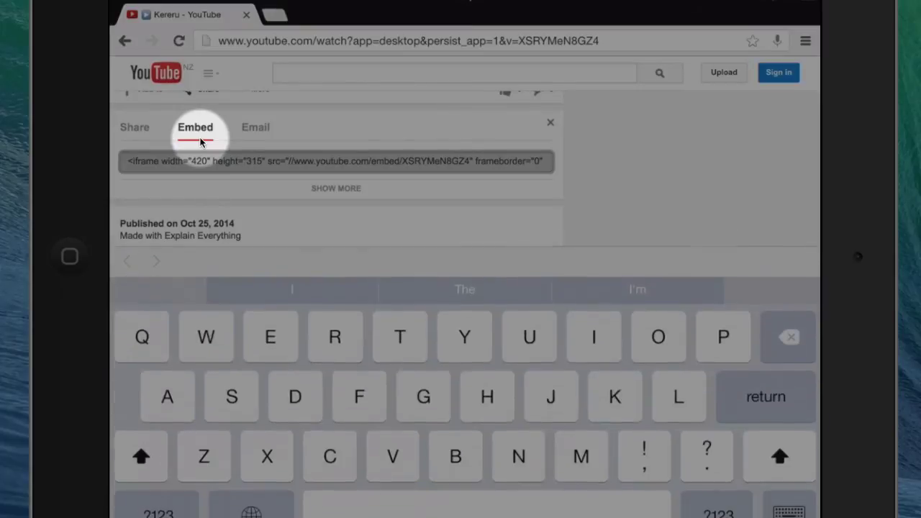
Select all of the embed code, copy it, and return to the home screen.
{"action": "left_click", "coordinate": [200, 141]}
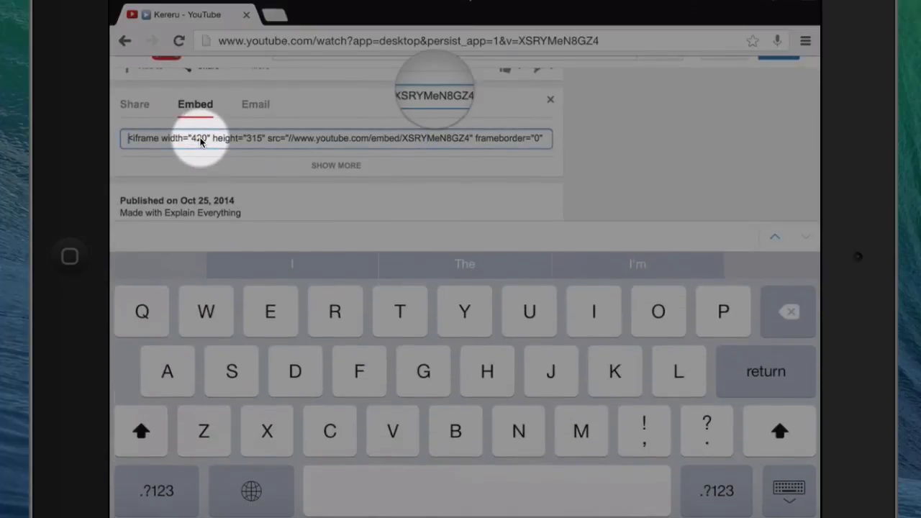
{"action": "left_click", "coordinate": [201, 110]}
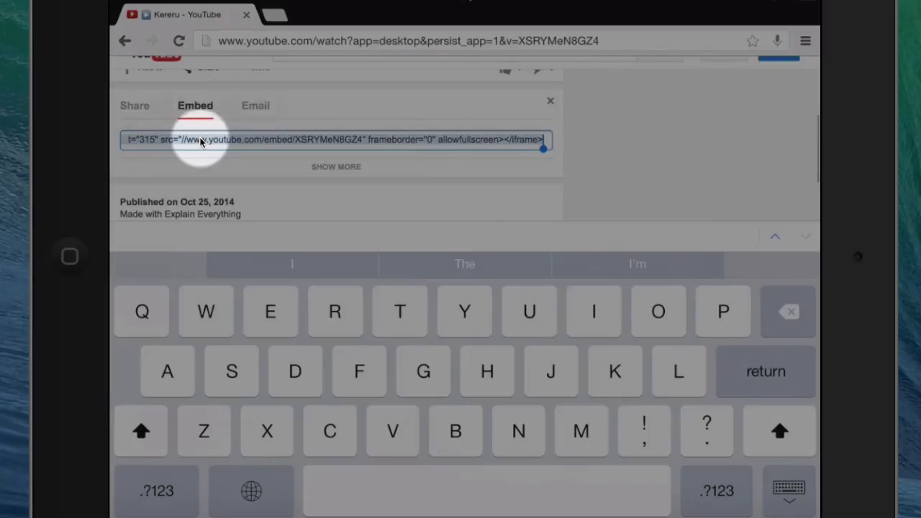
{"action": "left_click", "coordinate": [268, 110]}
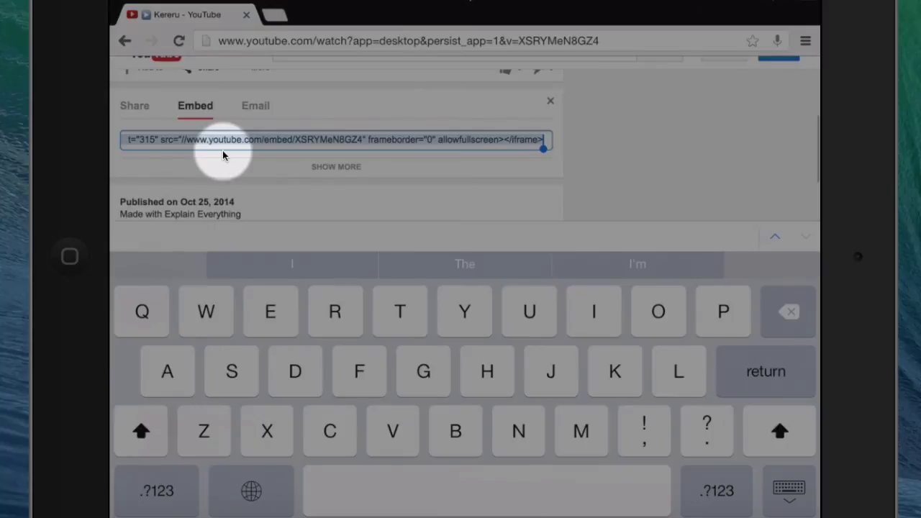
{"action": "key", "text": "super+h"}
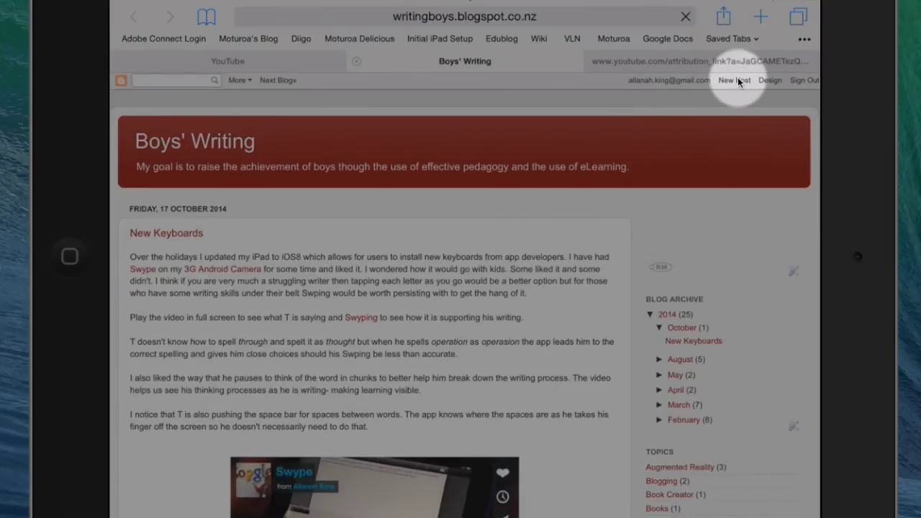
Create a new Boys' Writing post and switch its editor to HTML.
{"action": "left_click", "coordinate": [736, 80]}
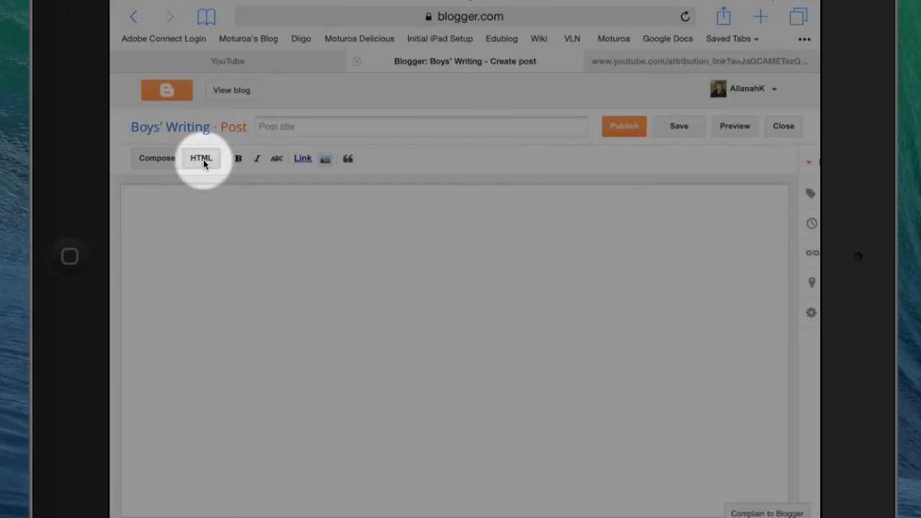
{"action": "left_click", "coordinate": [202, 159]}
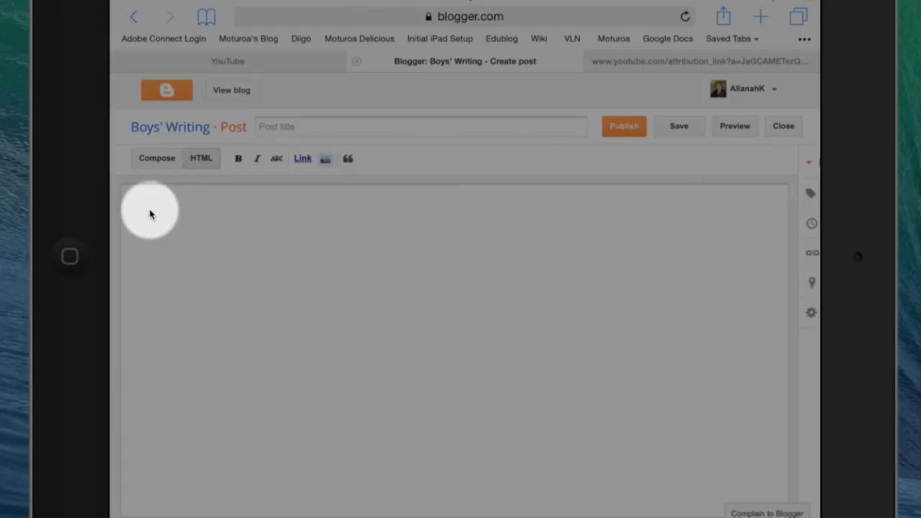
Paste the YouTube iframe embed code into the post body.
{"action": "left_click", "coordinate": [149, 214]}
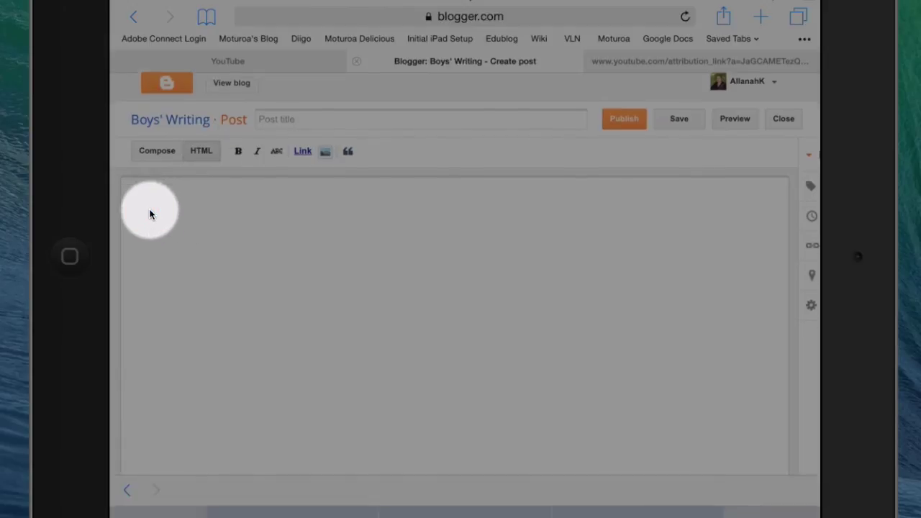
{"action": "left_click", "coordinate": [149, 214]}
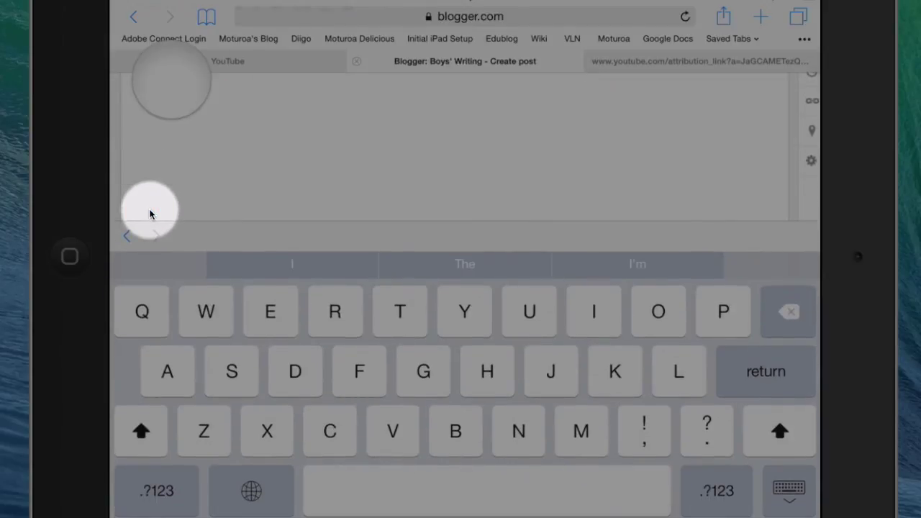
{"action": "left_click", "coordinate": [141, 64]}
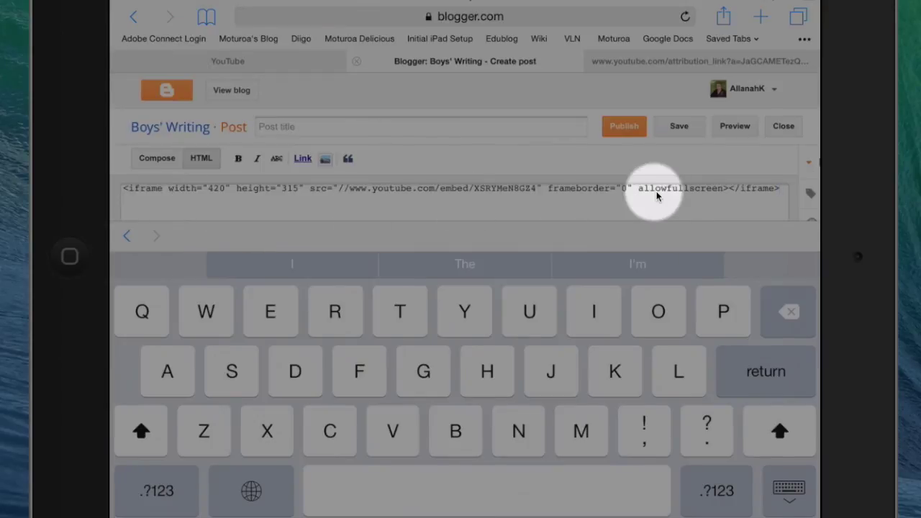
Title the post 'Kereru' and publish it.
{"action": "left_click", "coordinate": [289, 128]}
{"action": "type", "text": "K"}
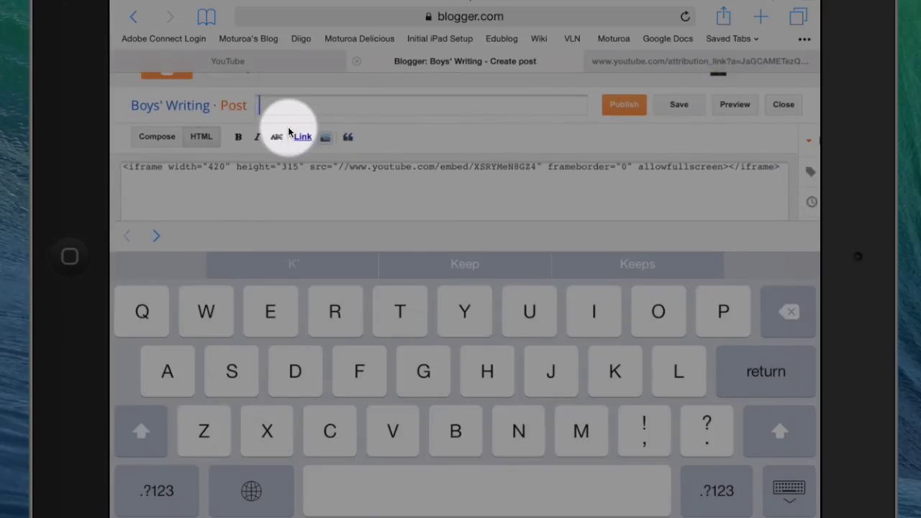
{"action": "type", "text": "ereru"}
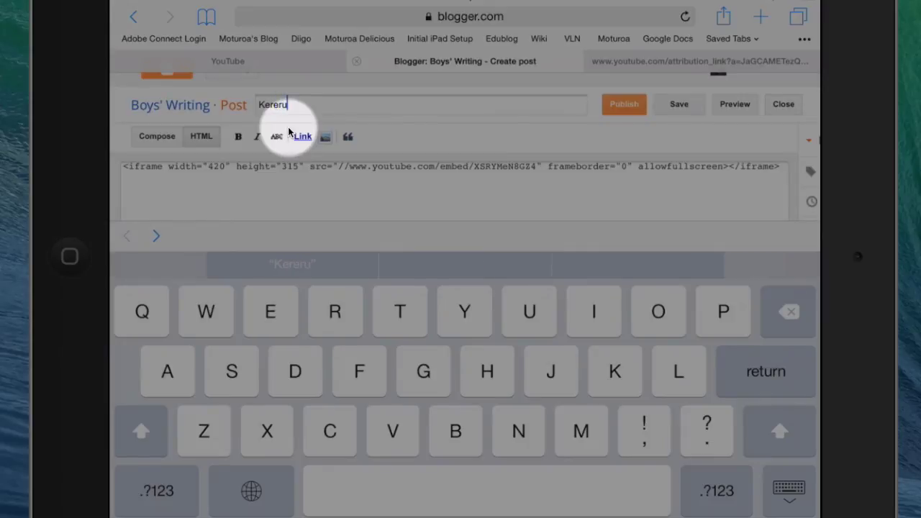
{"action": "key", "text": "Return"}
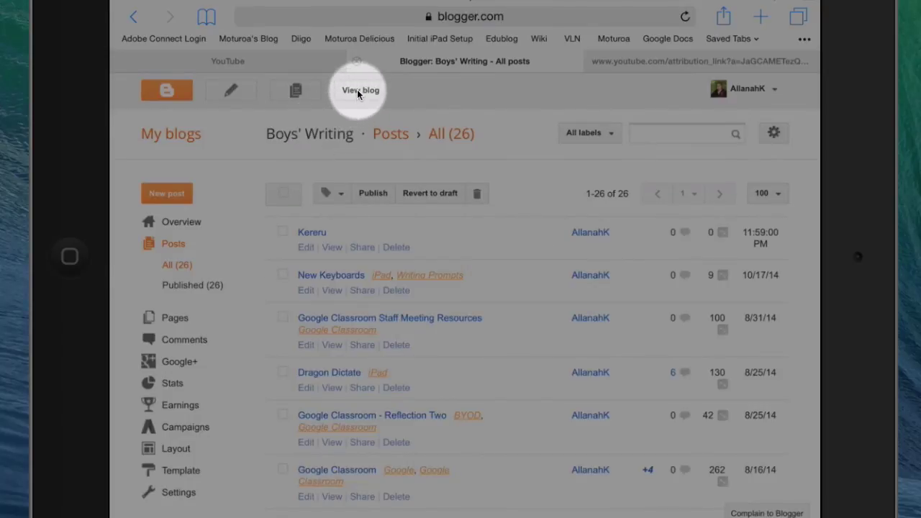
View the live blog with the Kereru post, dismissing the Pay-CORE alert.
{"action": "left_click", "coordinate": [359, 91]}
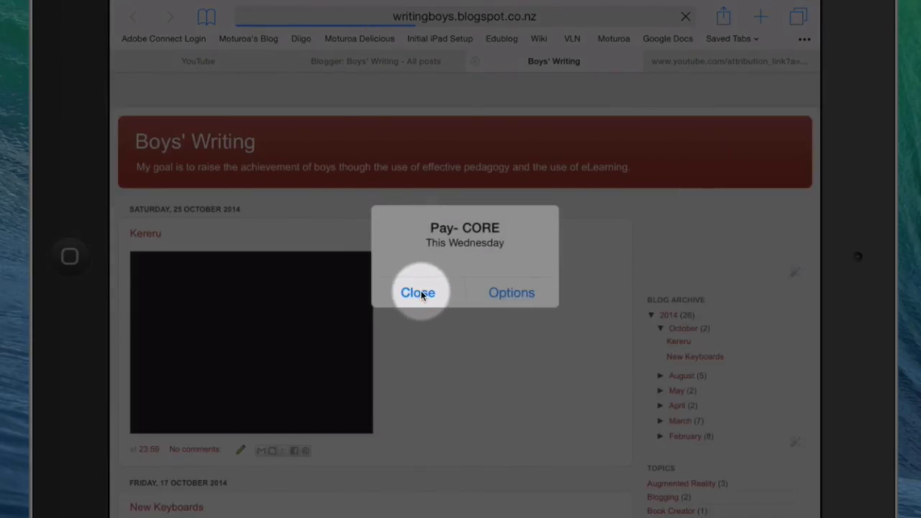
{"action": "left_click", "coordinate": [418, 293]}
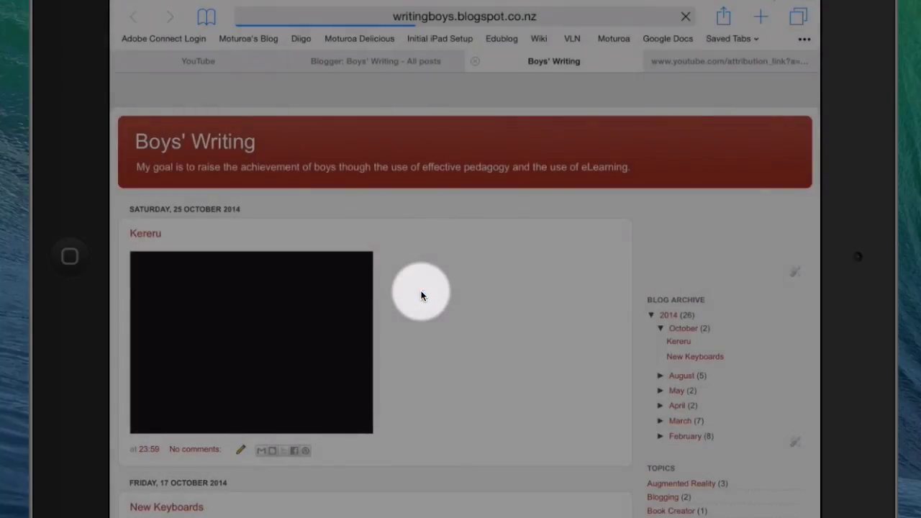